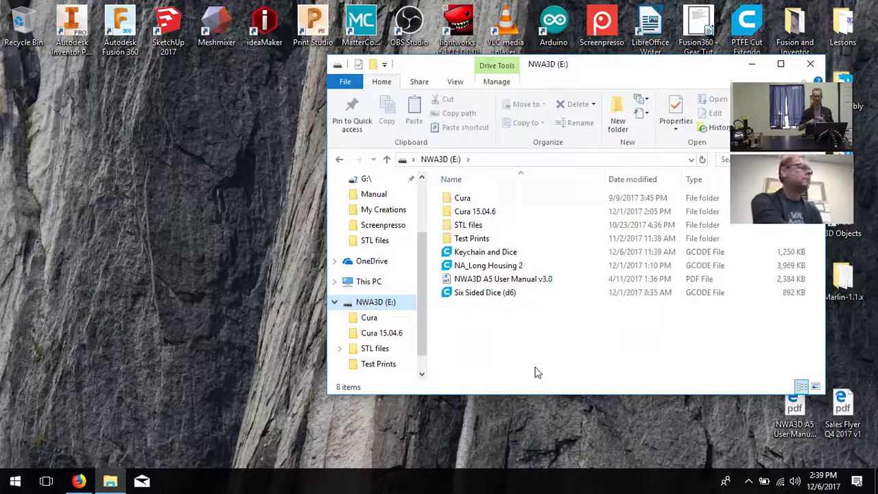
# Open the Cura folder on the NWA3D (E:) drive and select the Cura_15.04.6 application file
pyautogui.click(586, 198)
pyautogui.doubleClick(586, 198)
pyautogui.click(581, 199)
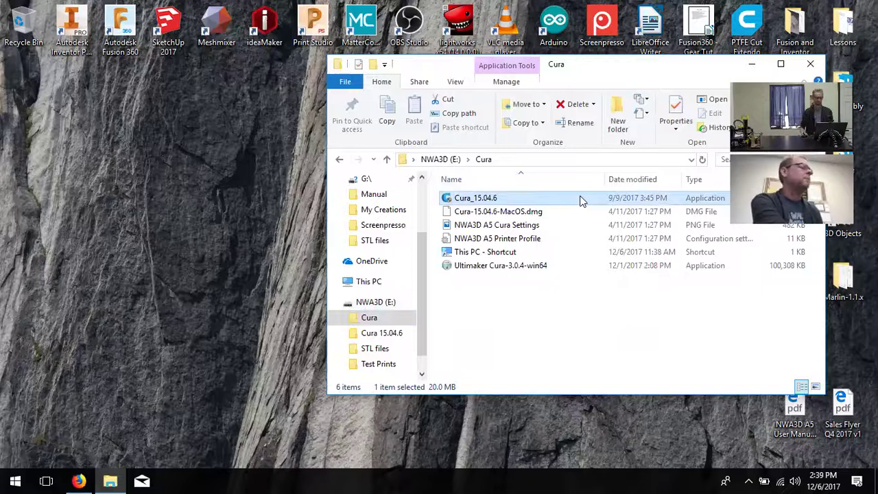
pyautogui.moveTo(684, 68); pyautogui.dragTo(567, 63)
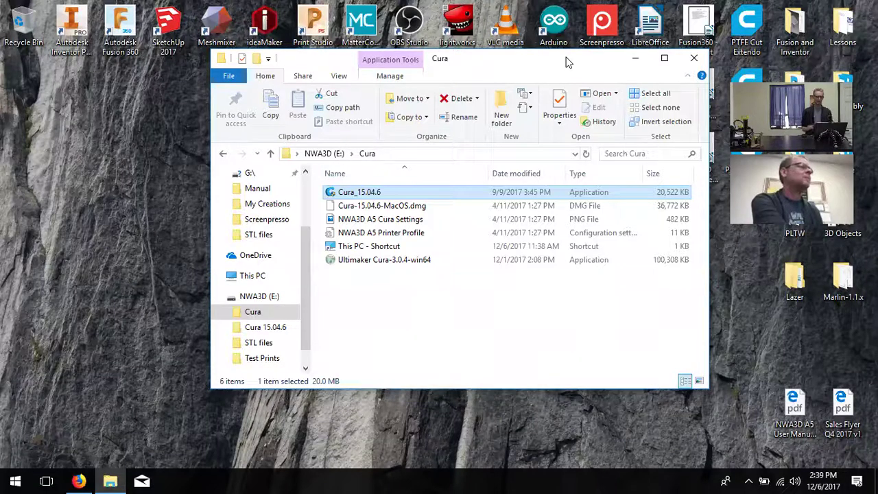
# Search the computer for Cura and launch the Cura 15.04.6 desktop app
pyautogui.click(15, 480)
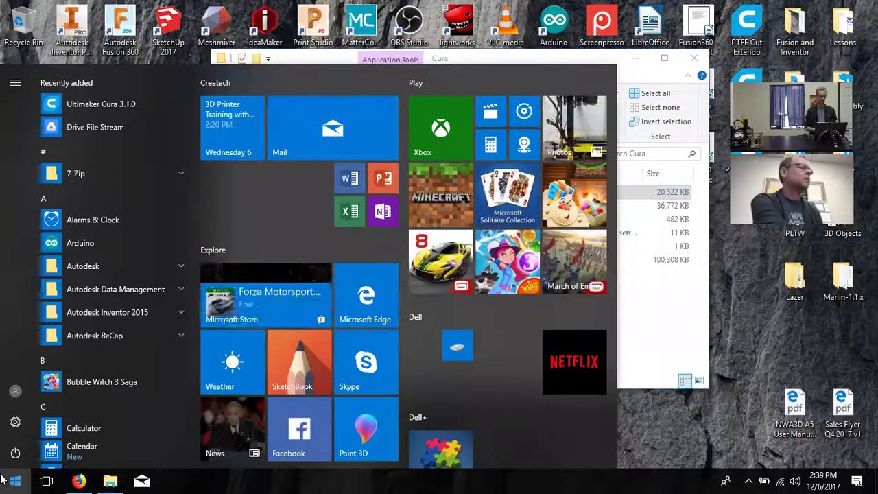
pyautogui.write('Cura')
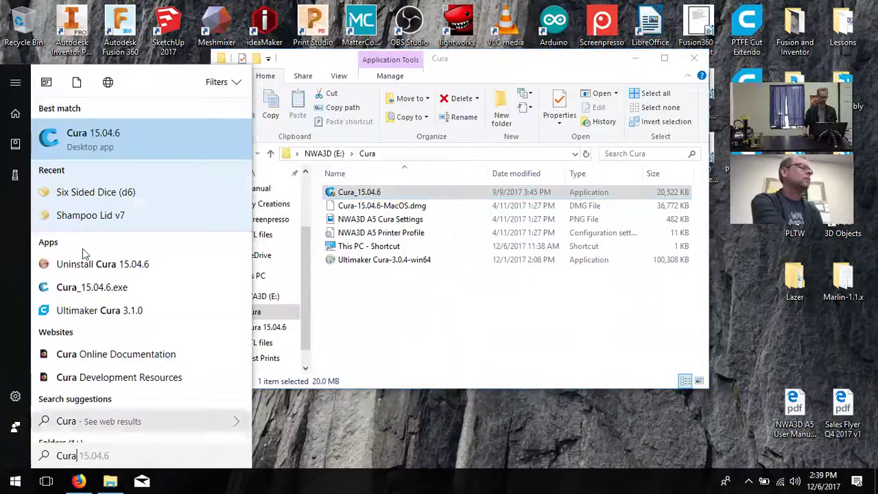
pyautogui.click(153, 140)
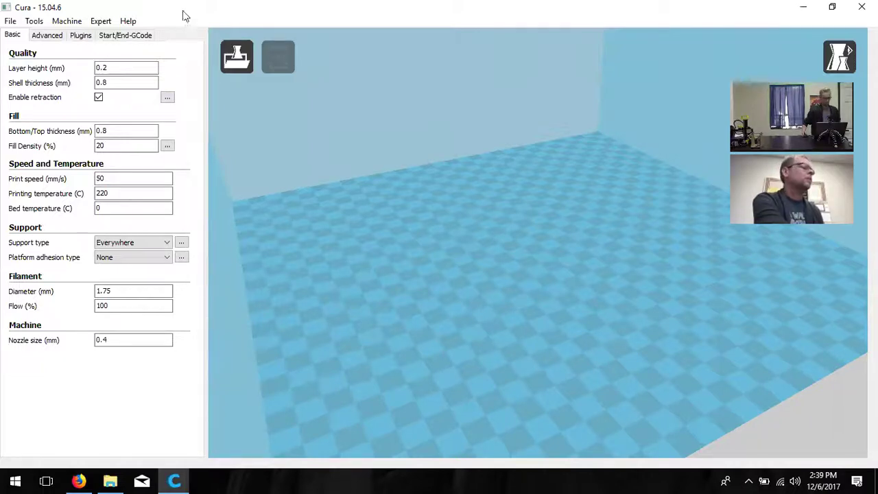
# Start the add new machine wizard and advance it to the machine selection page
pyautogui.click(66, 22)
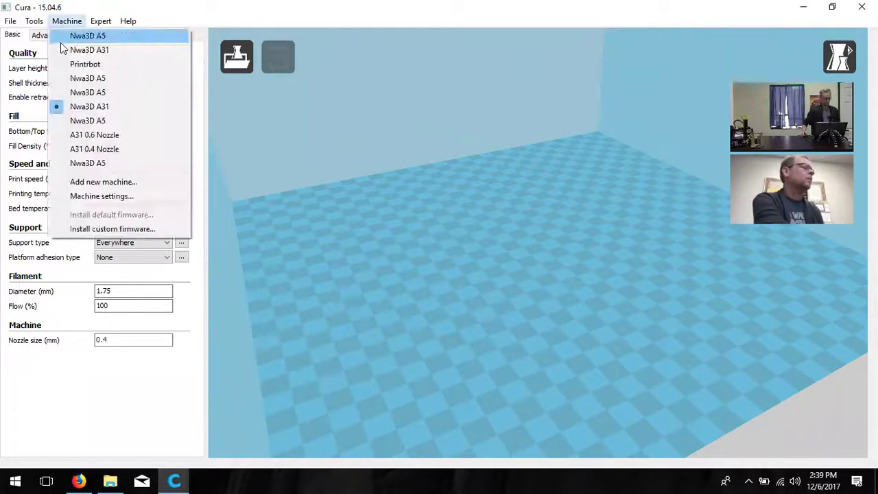
pyautogui.click(96, 182)
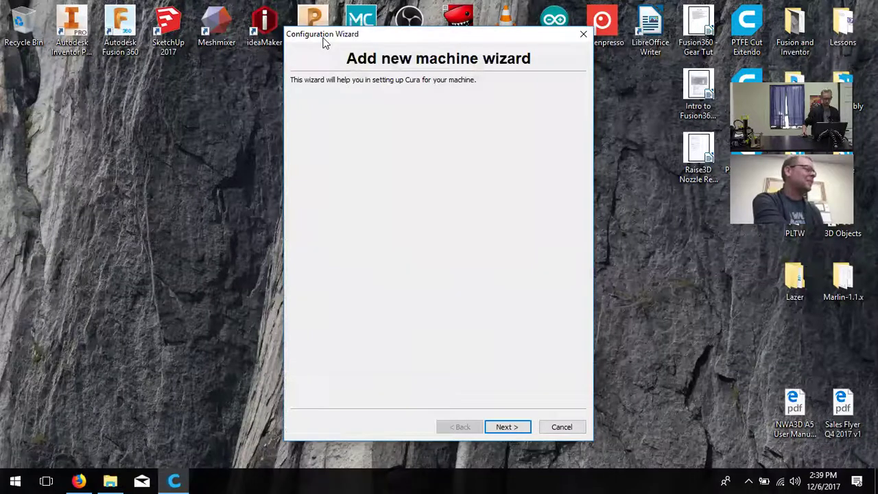
pyautogui.moveTo(326, 41); pyautogui.dragTo(343, 67)
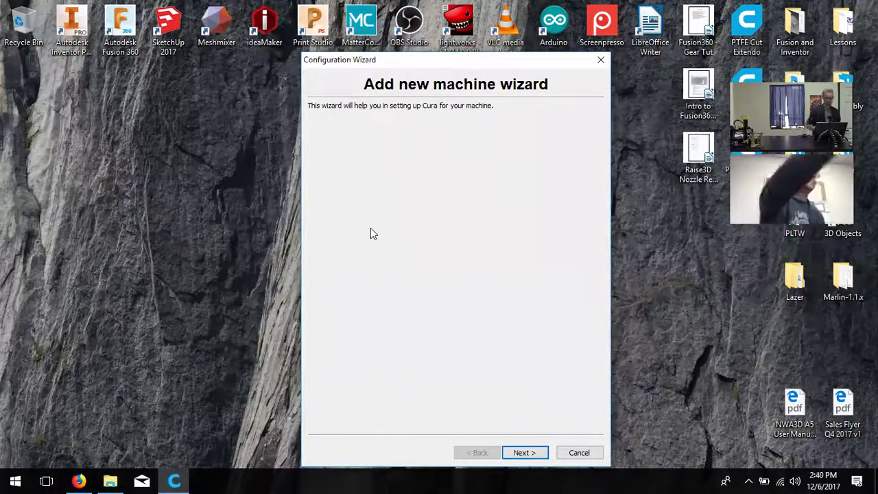
pyautogui.click(521, 451)
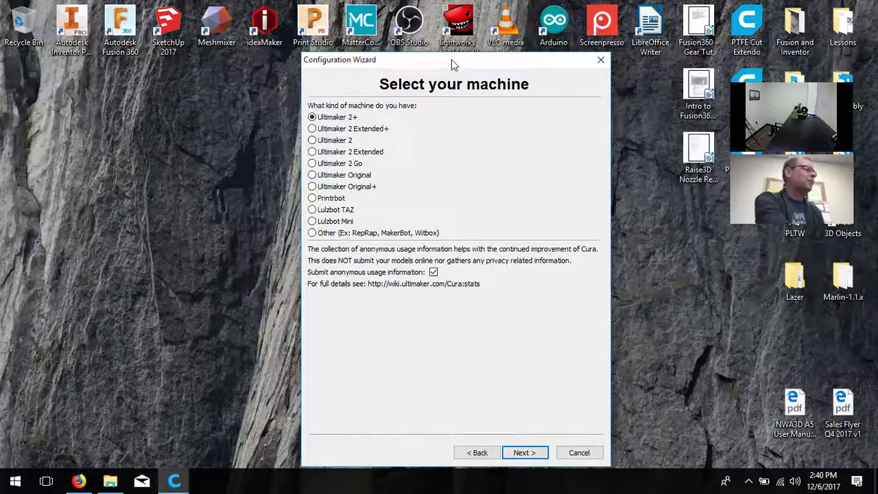
pyautogui.moveTo(451, 59); pyautogui.dragTo(453, 54)
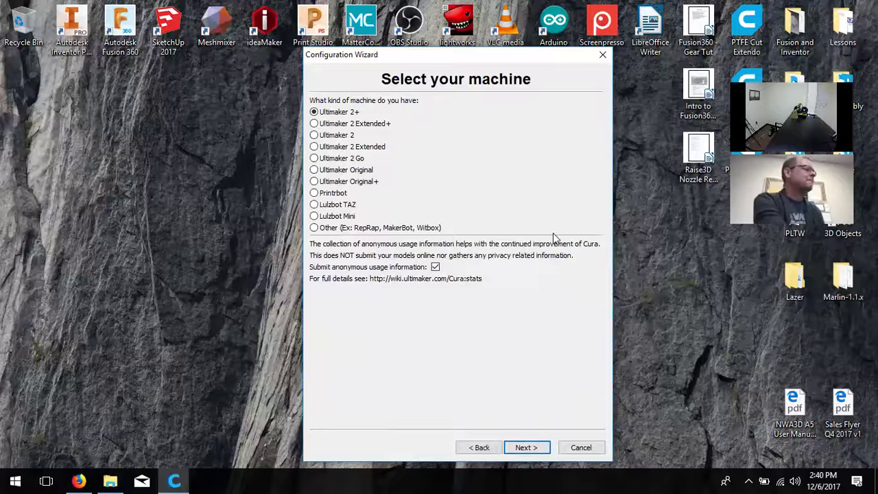
# Choose Other as the machine type, pick the Mendel profile, and finish the wizard
pyautogui.click(338, 229)
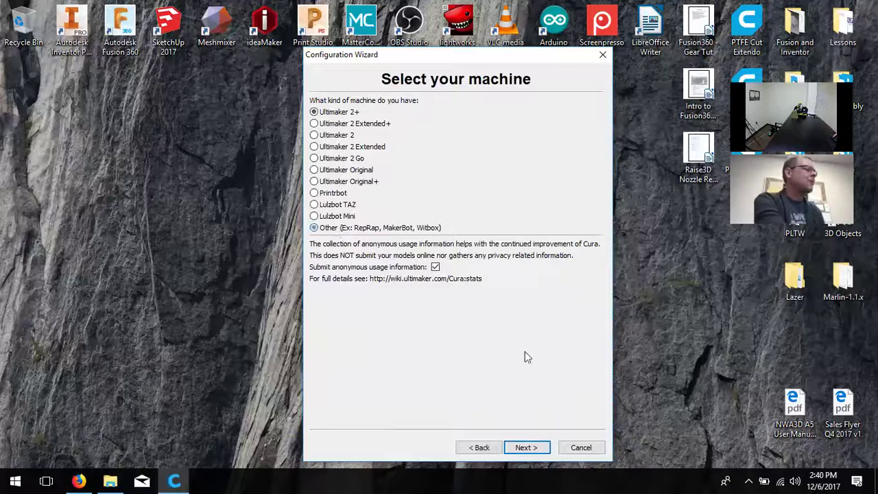
pyautogui.click(528, 447)
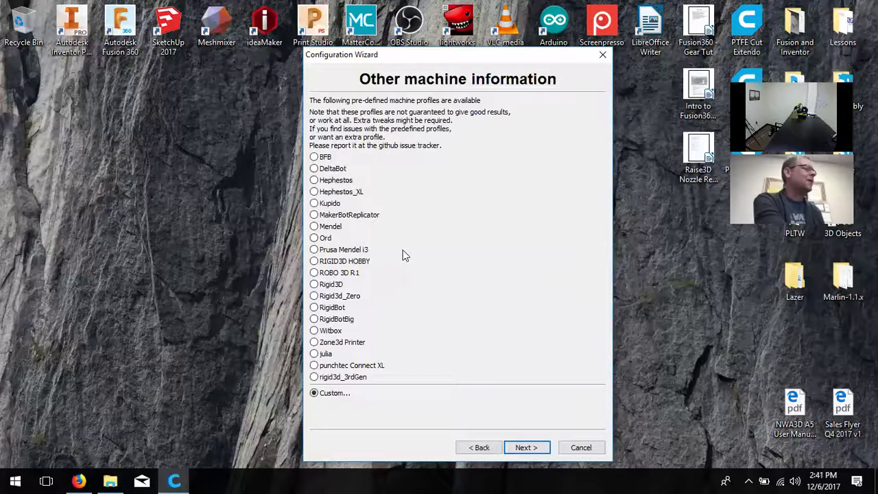
pyautogui.click(332, 226)
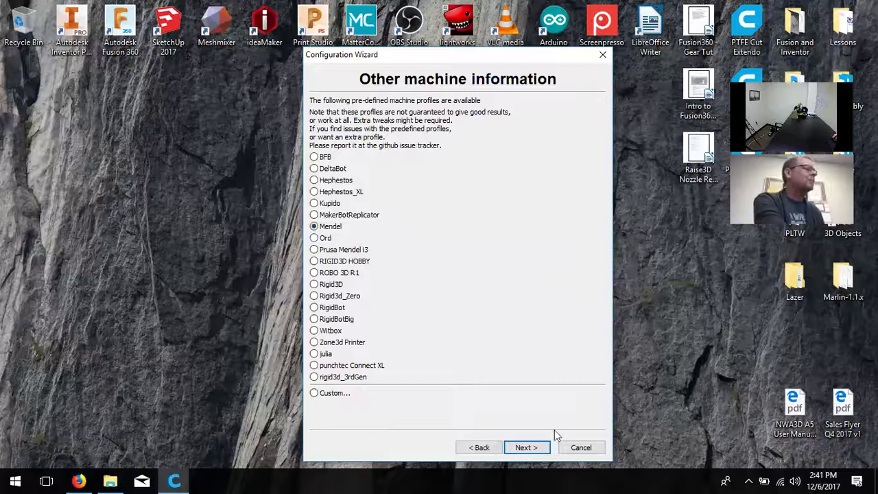
pyautogui.click(526, 447)
pyautogui.click(528, 447)
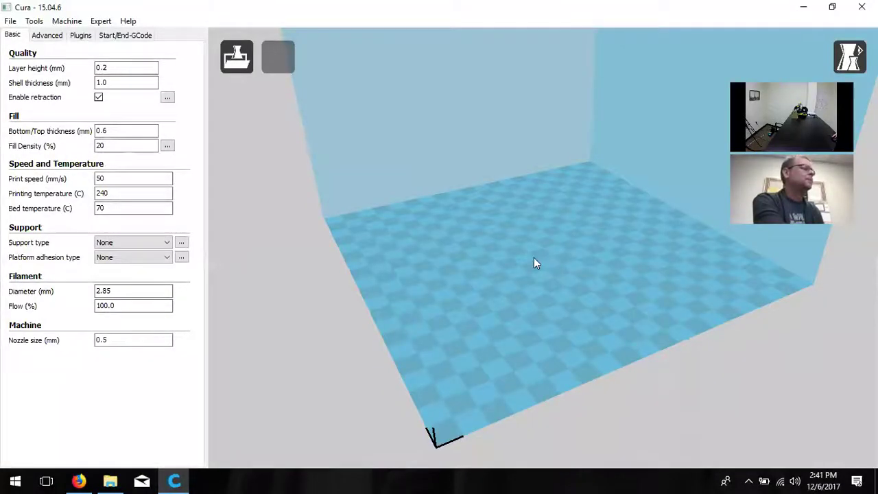
# In the Mendel machine settings, set the maximum width to 125 mm, depth to 150 mm and height to 100 mm, and disable the heated bed
pyautogui.scroll(-5, 528, 268)
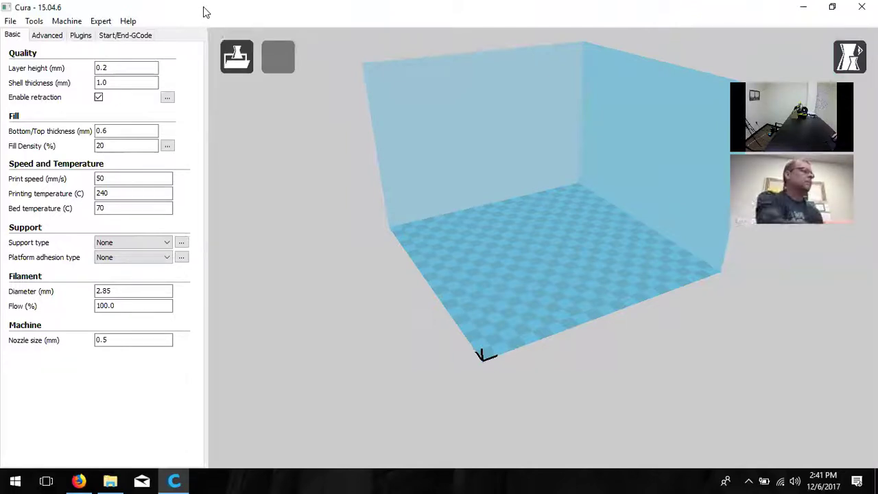
pyautogui.click(68, 25)
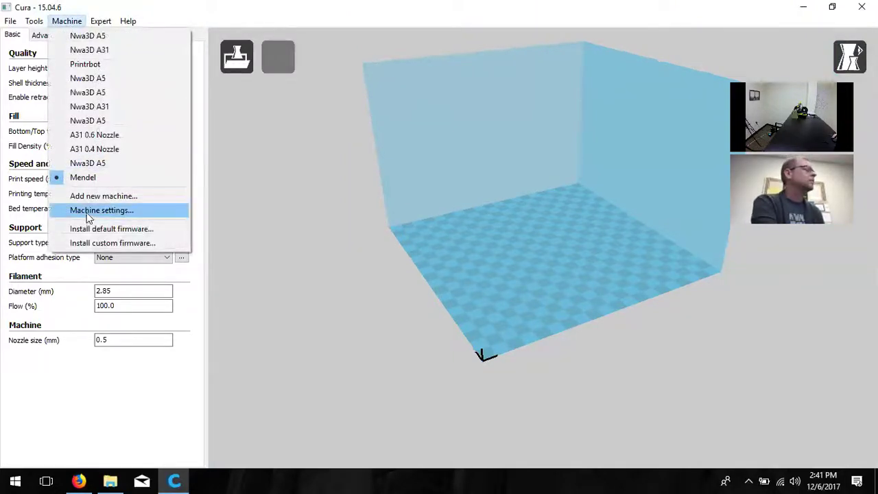
pyautogui.click(277, 376)
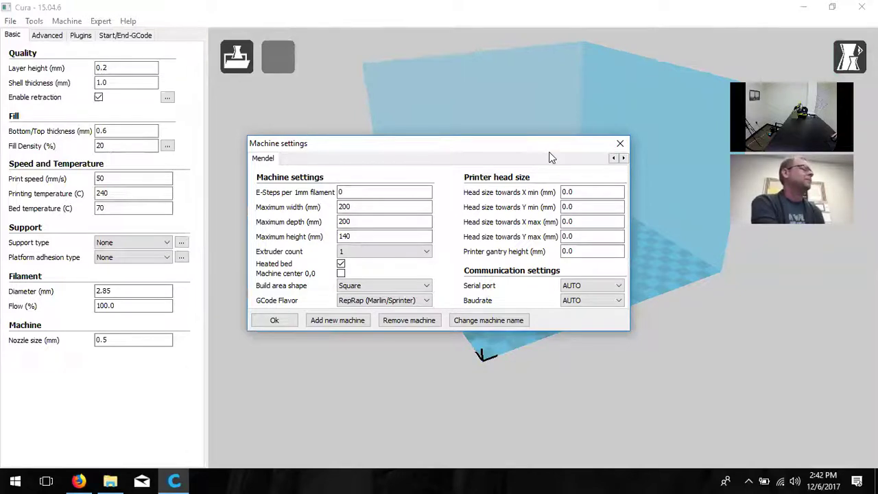
pyautogui.doubleClick(345, 206)
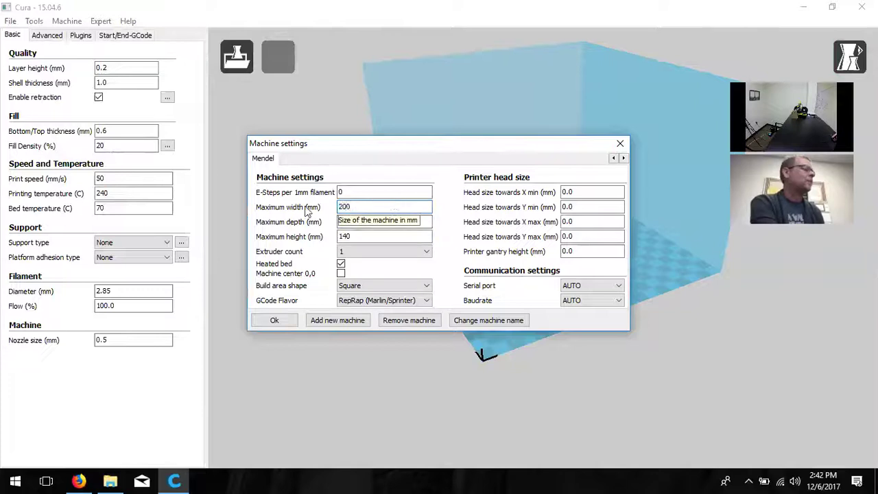
pyautogui.write('125')
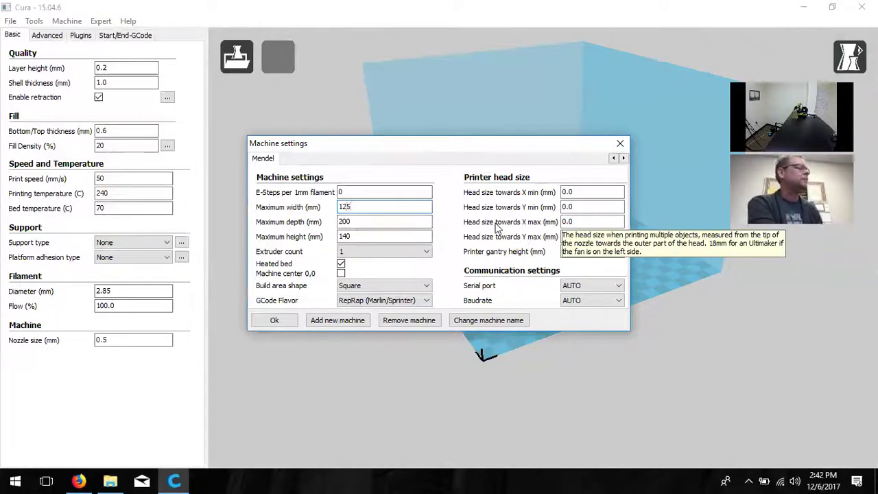
pyautogui.click(362, 223)
pyautogui.doubleClick(362, 225)
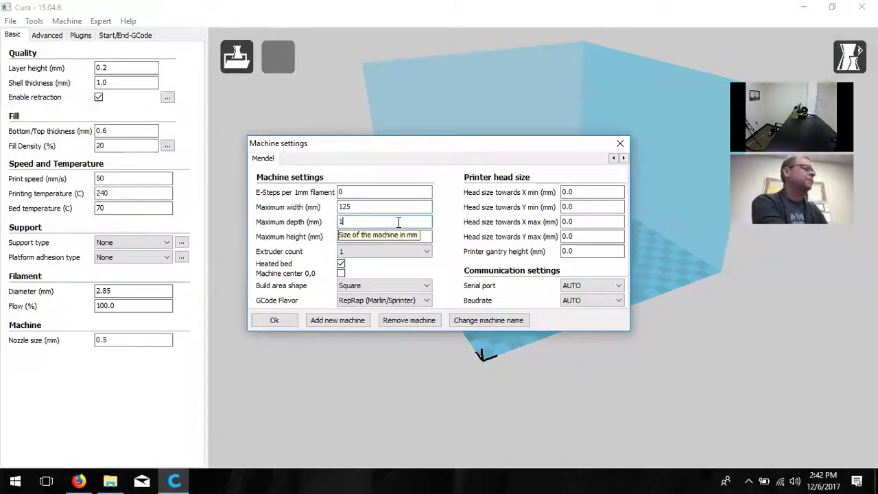
pyautogui.click(391, 237)
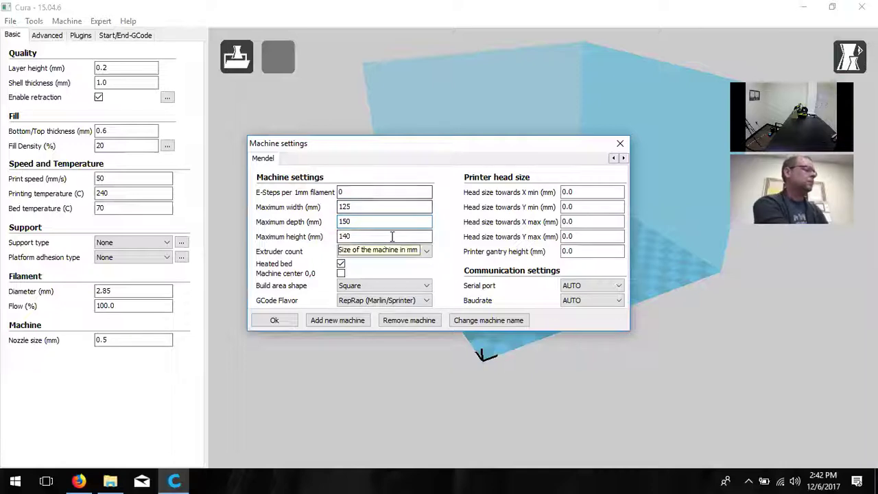
pyautogui.write('100')
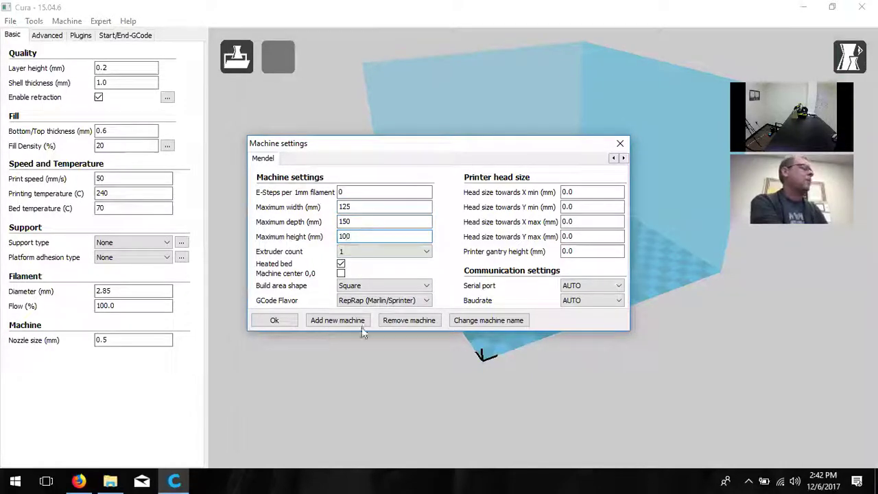
pyautogui.click(340, 264)
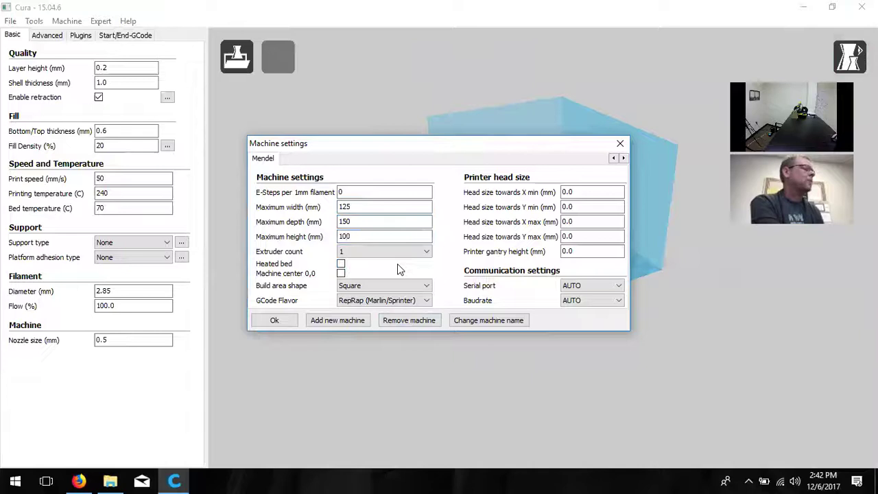
# Rename the Mendel machine to A5 Printer and confirm the machine settings
pyautogui.click(490, 320)
pyautogui.write('A5')
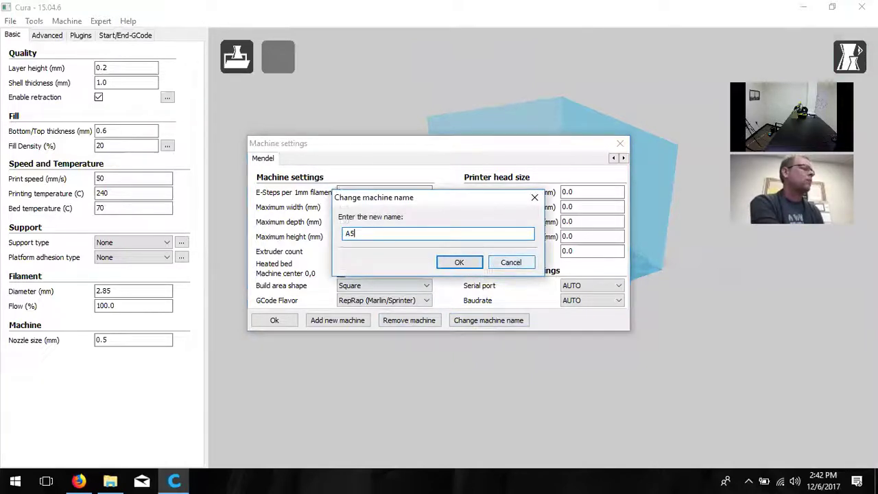
pyautogui.write(' Printer')
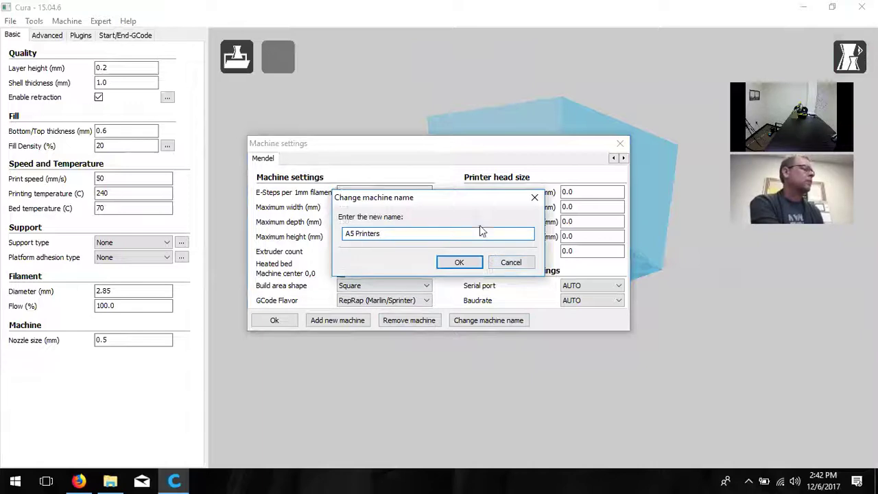
pyautogui.click(457, 261)
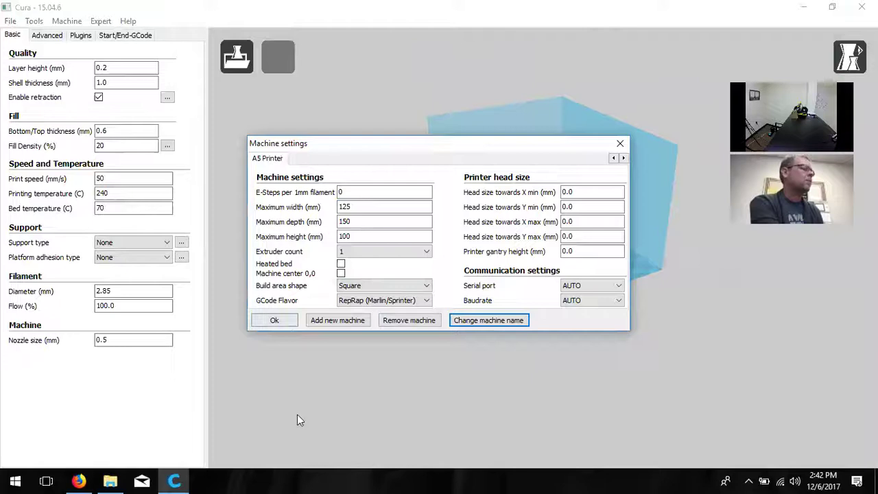
pyautogui.press('Return')
pyautogui.moveTo(561, 335); pyautogui.dragTo(528, 326, button='right')
pyautogui.moveTo(697, 308); pyautogui.dragTo(588, 362, button='right')
pyautogui.moveTo(646, 293); pyautogui.dragTo(556, 300, button='right')
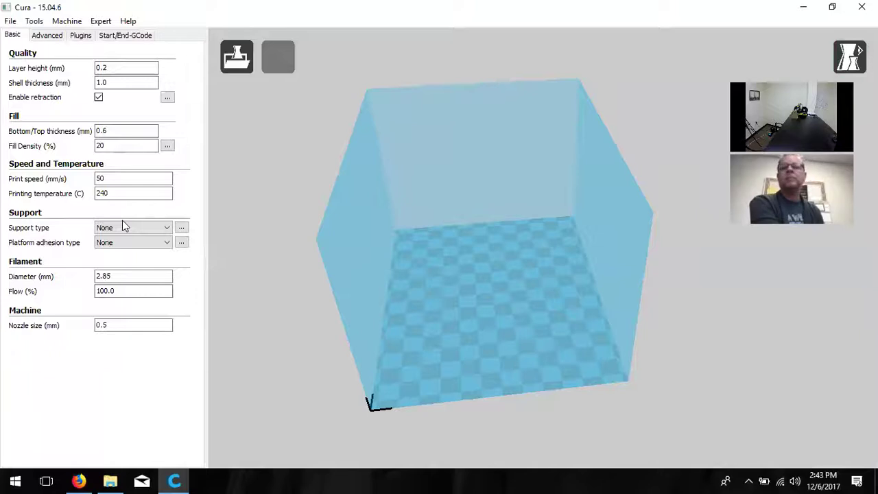
# Try layer heights of 0.1 mm and 0.3 mm and restore the value of 0.2 mm
pyautogui.click(127, 68)
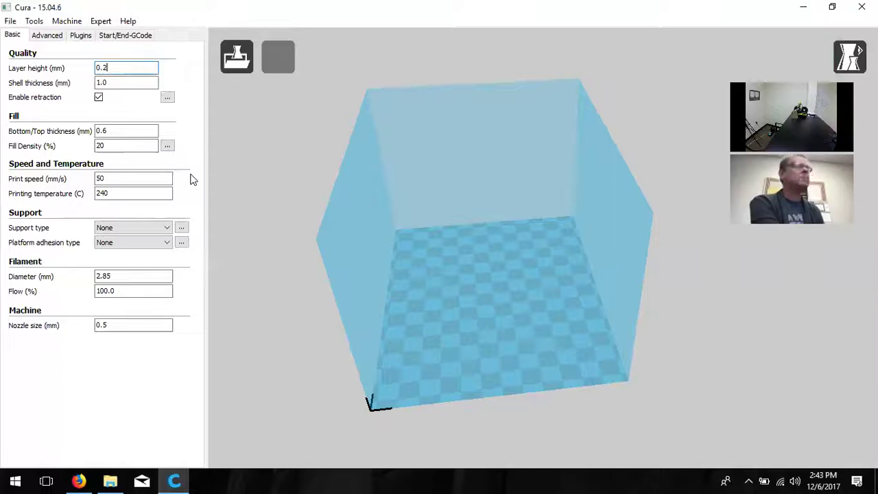
pyautogui.press('BackSpace')
pyautogui.write('1')
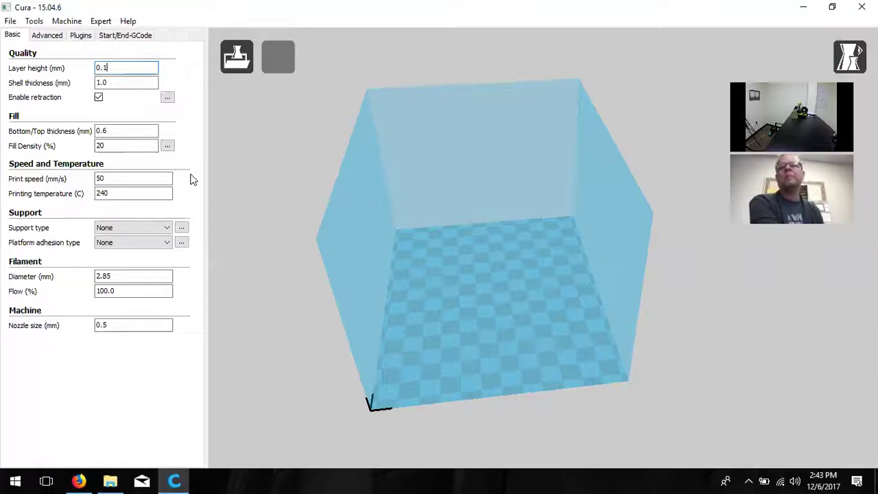
pyautogui.press('BackSpace')
pyautogui.write('3')
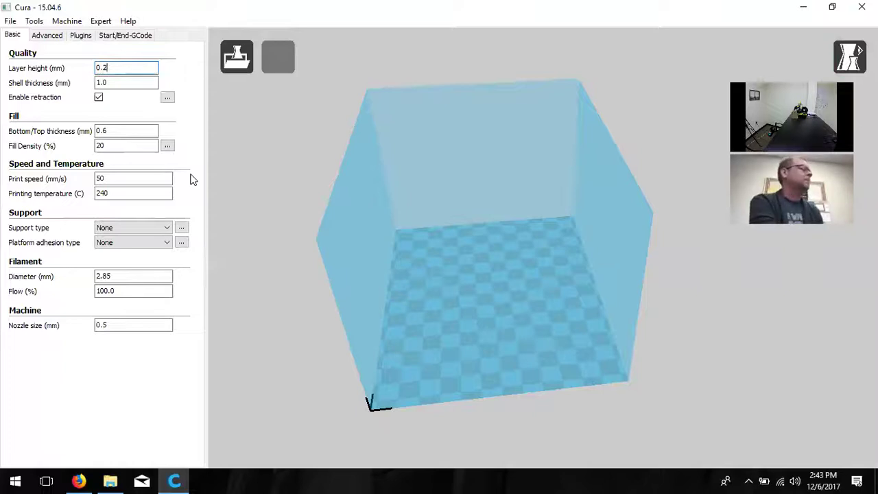
# Set the shell thickness in the quality settings to 0.8 mm
pyautogui.click(141, 83)
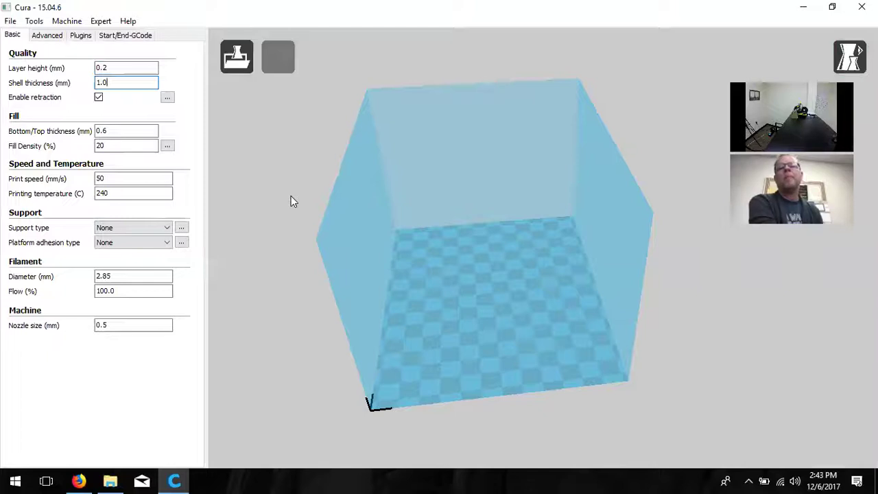
pyautogui.press('BackSpace')
pyautogui.press('BackSpace')
pyautogui.press('BackSpace')
pyautogui.write('0.8')
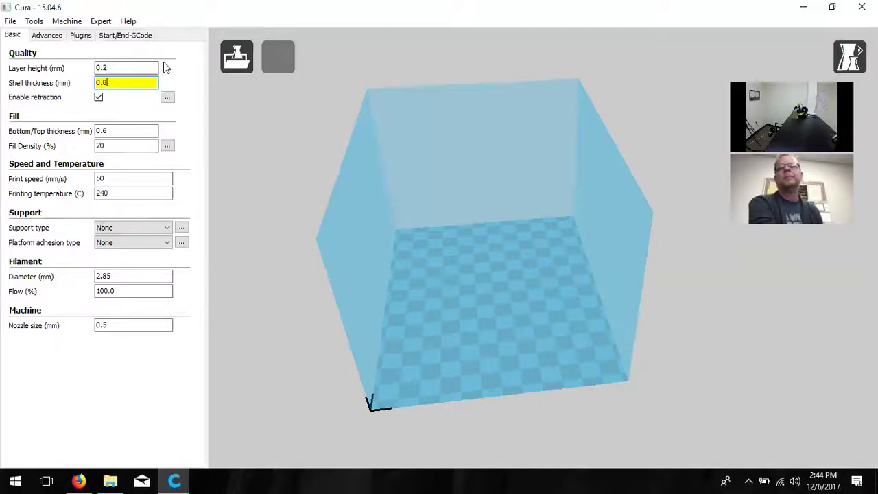
# Set the machine's nozzle size to 0.4 mm and return to the shell thickness value
pyautogui.moveTo(123, 327); pyautogui.dragTo(88, 332)
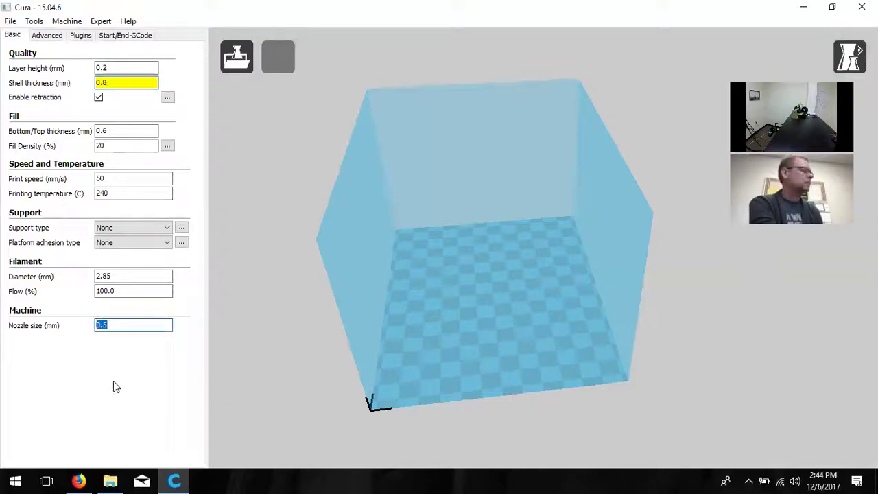
pyautogui.write('0.4')
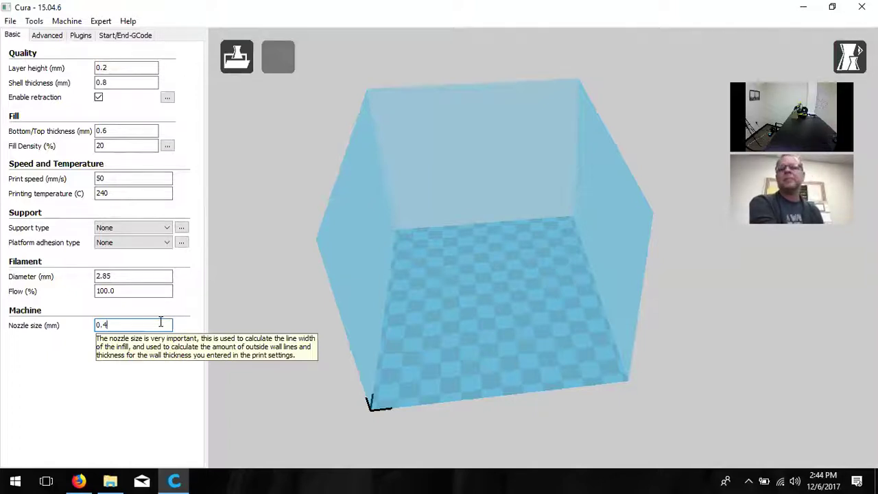
pyautogui.click(137, 82)
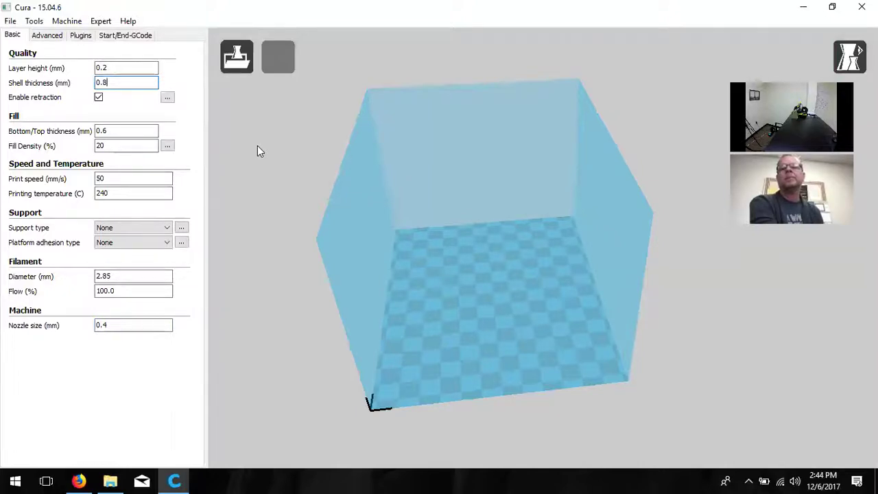
# Set the bottom/top thickness in the fill settings to 0.8 mm
pyautogui.click(120, 131)
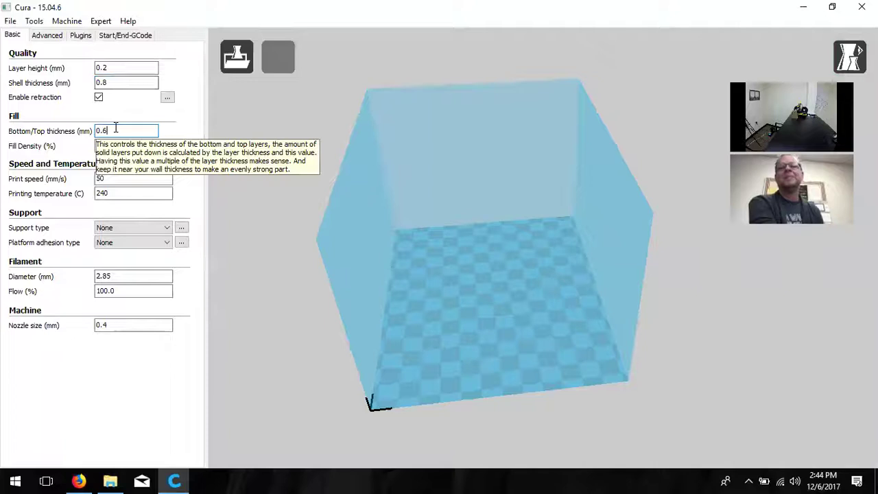
pyautogui.press('BackSpace')
pyautogui.write('8')
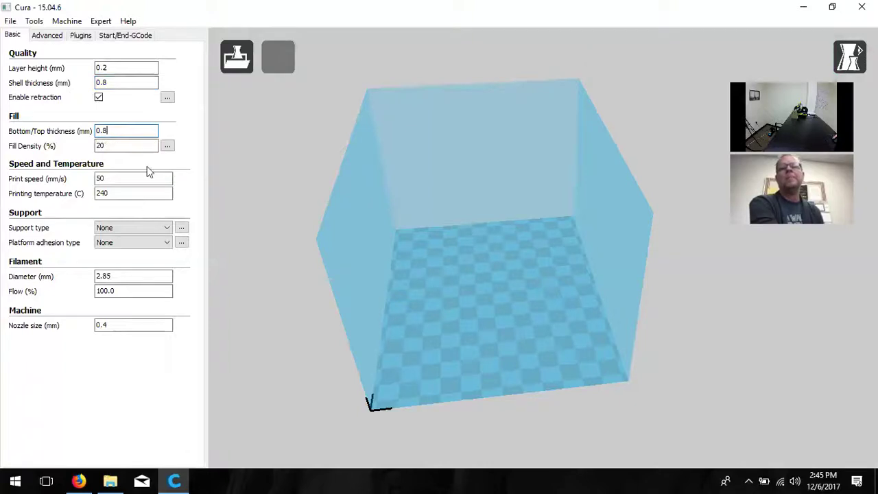
pyautogui.click(154, 146)
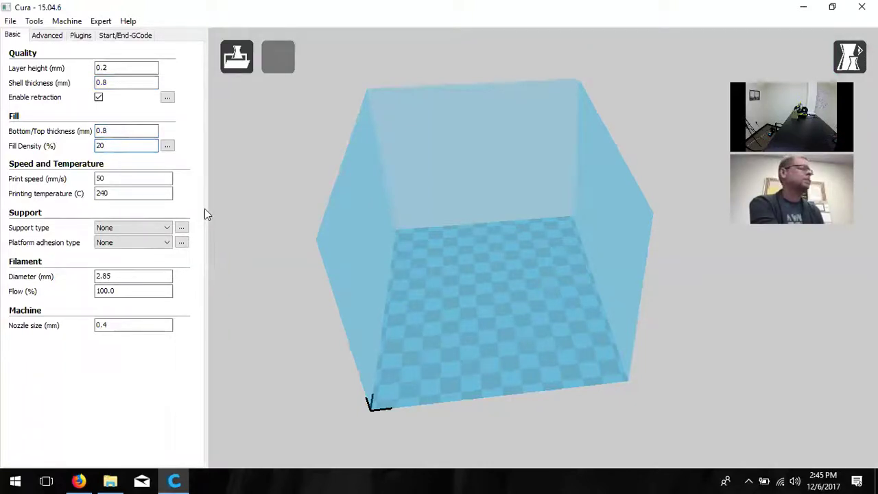
# Set the printing temperature to 220 °C
pyautogui.click(171, 179)
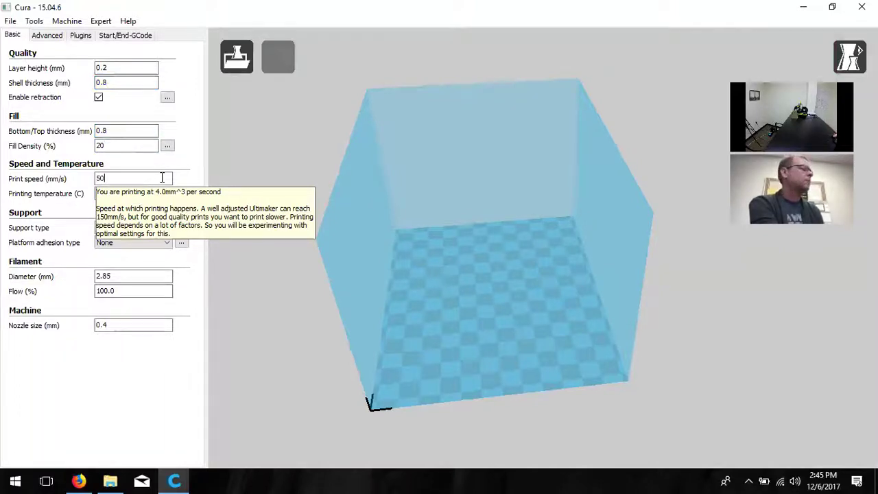
pyautogui.moveTo(137, 194); pyautogui.dragTo(80, 199)
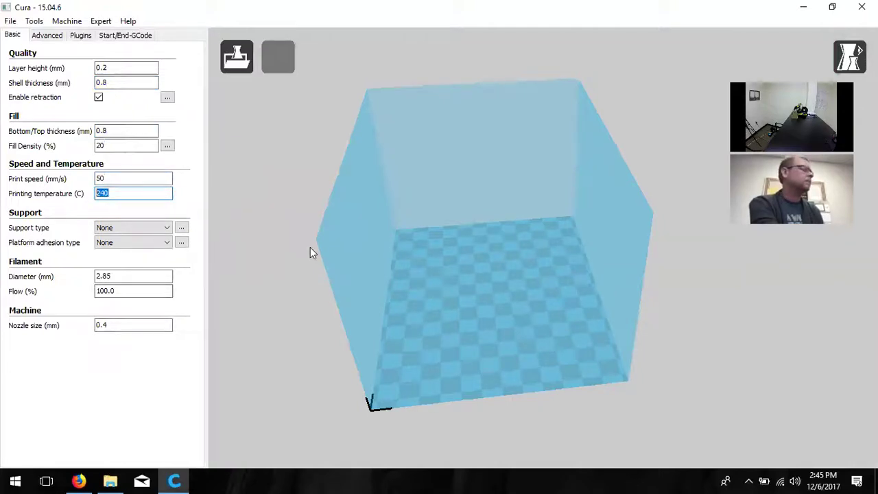
pyautogui.write('220')
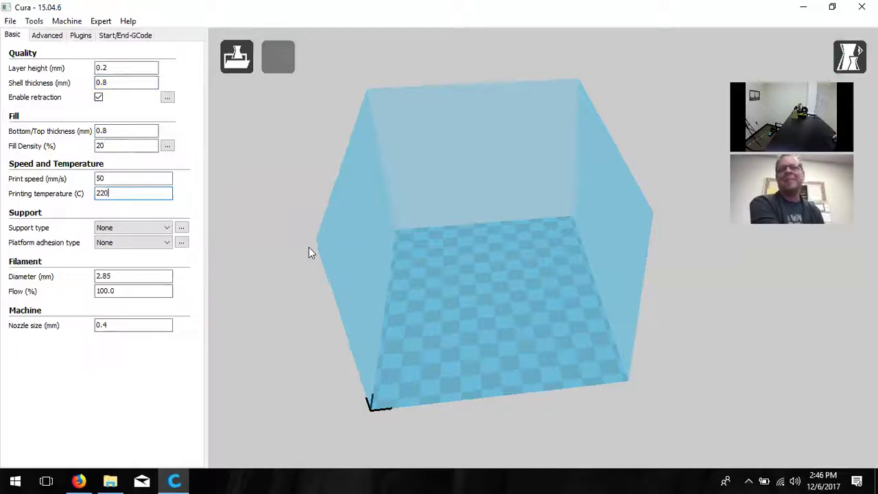
# Set the support type to Everywhere and leave the platform adhesion type at None
pyautogui.click(131, 229)
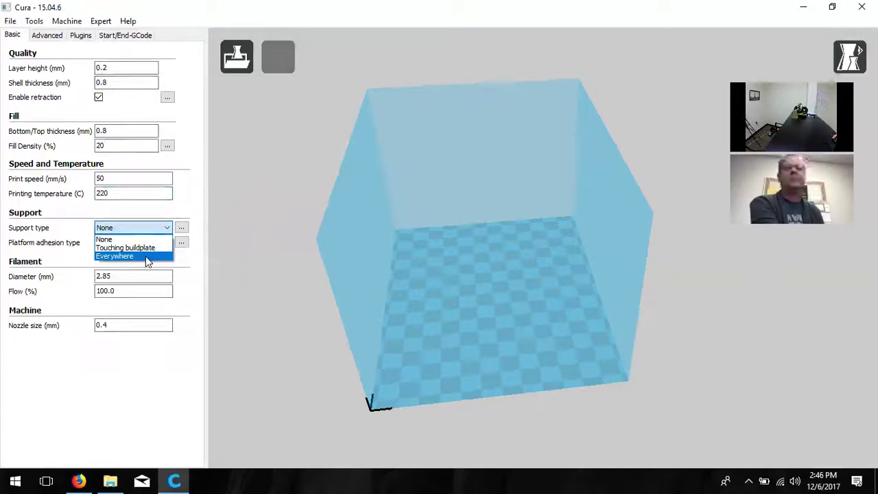
pyautogui.click(159, 255)
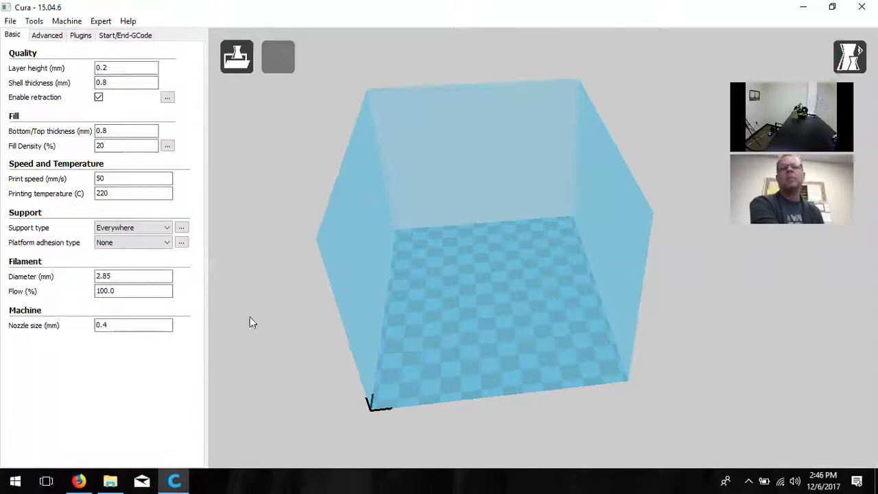
pyautogui.click(144, 242)
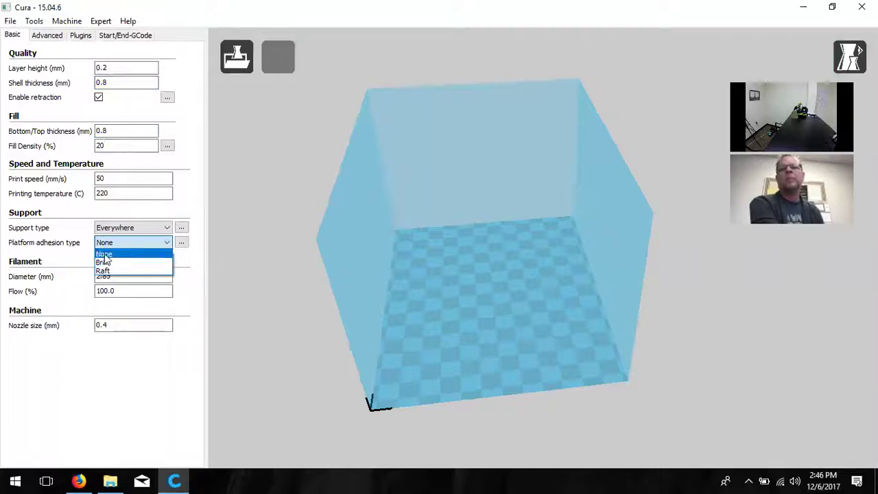
pyautogui.click(156, 270)
pyautogui.click(155, 244)
pyautogui.click(147, 252)
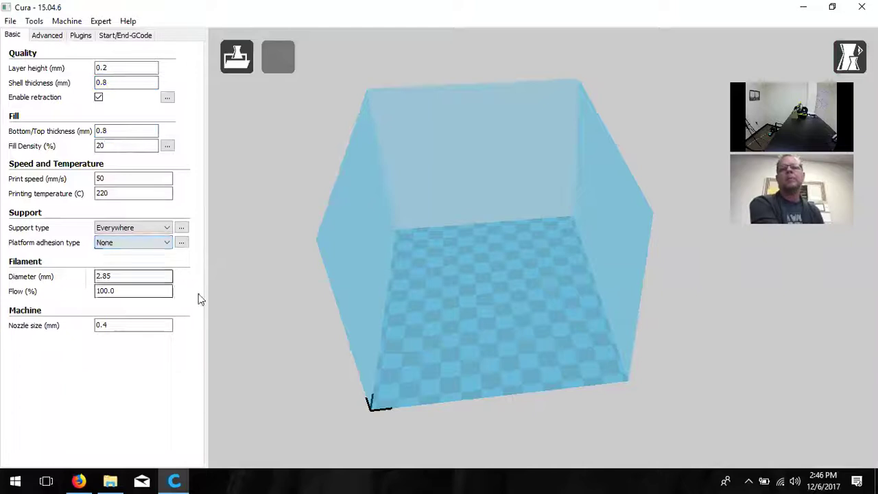
# Set the filament diameter to 1.75 mm
pyautogui.doubleClick(108, 276)
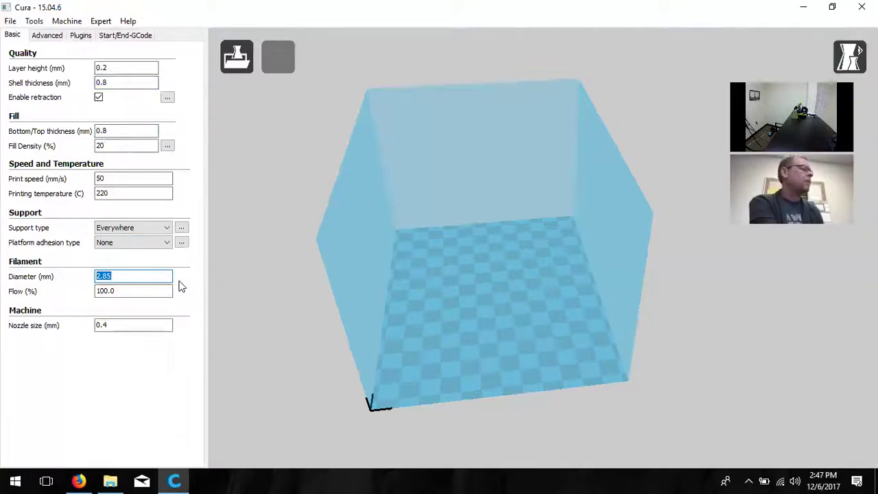
pyautogui.write('1.75')
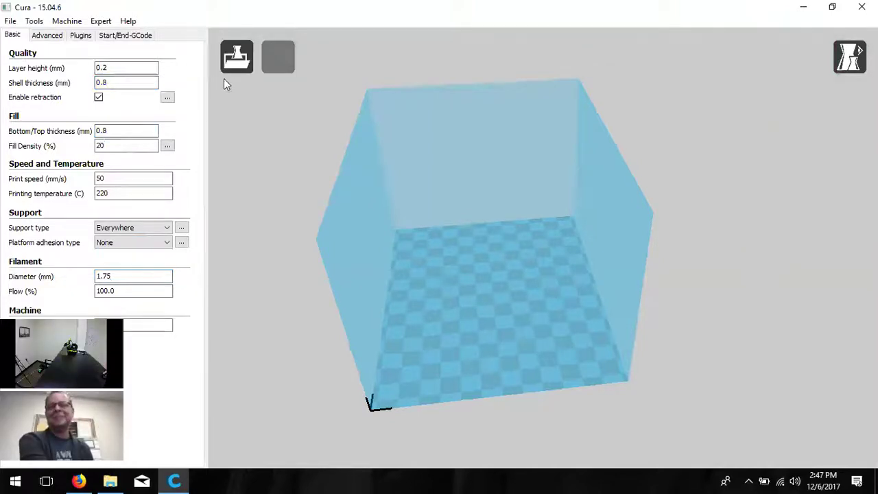
# Load the Six Sided Dice (d6) model from the STL files folder on the NWA3D (E:) drive
pyautogui.click(236, 59)
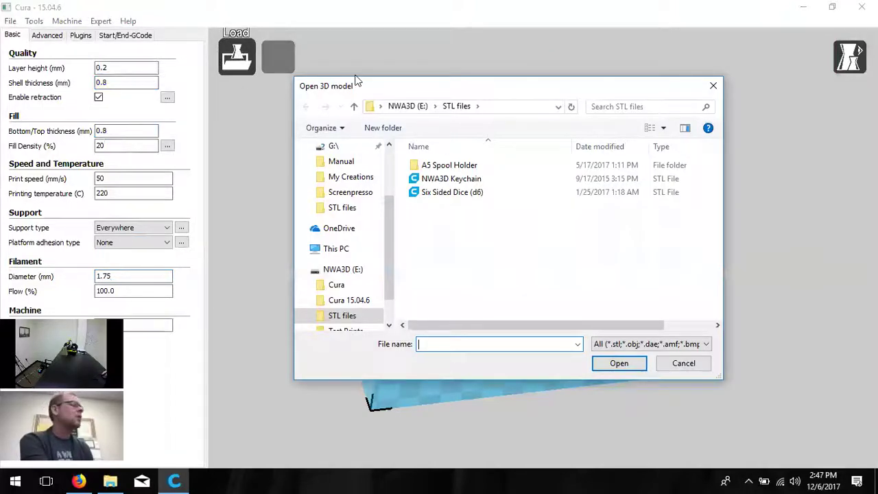
pyautogui.click(412, 108)
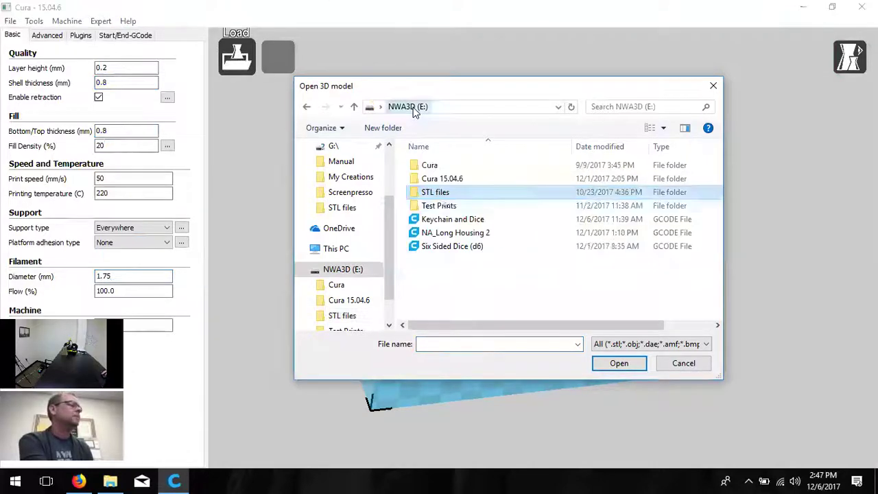
pyautogui.doubleClick(447, 193)
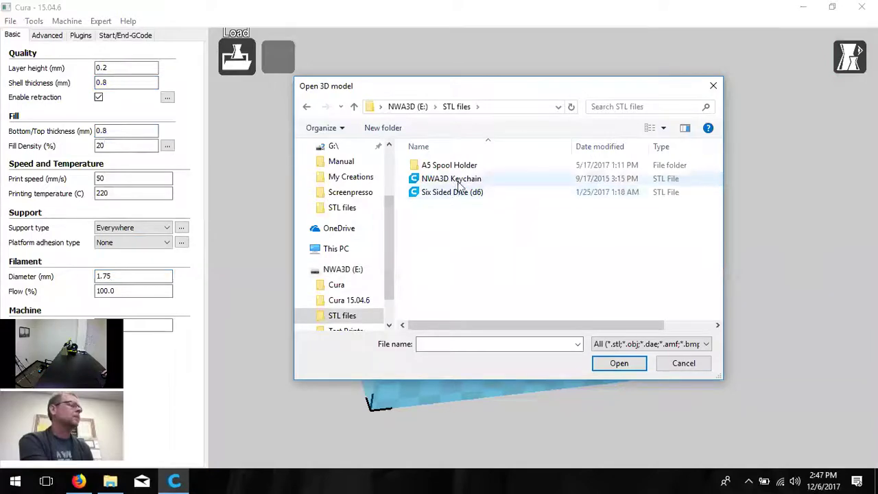
pyautogui.click(469, 195)
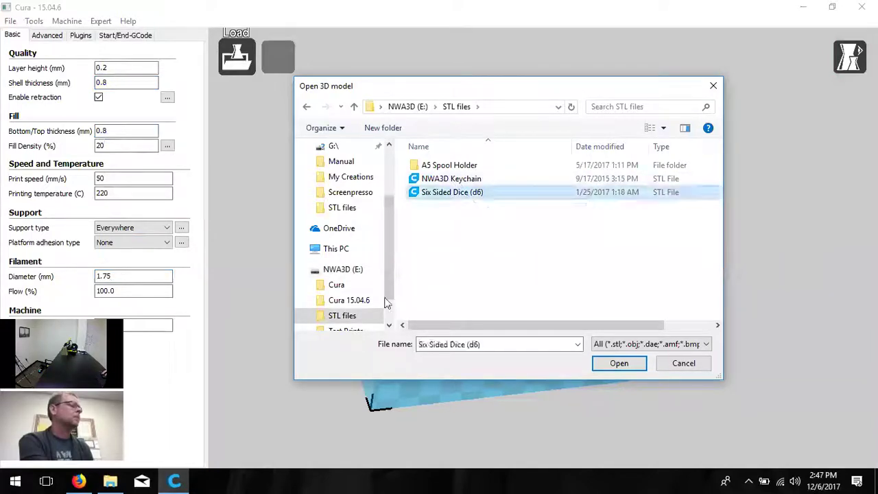
pyautogui.doubleClick(483, 192)
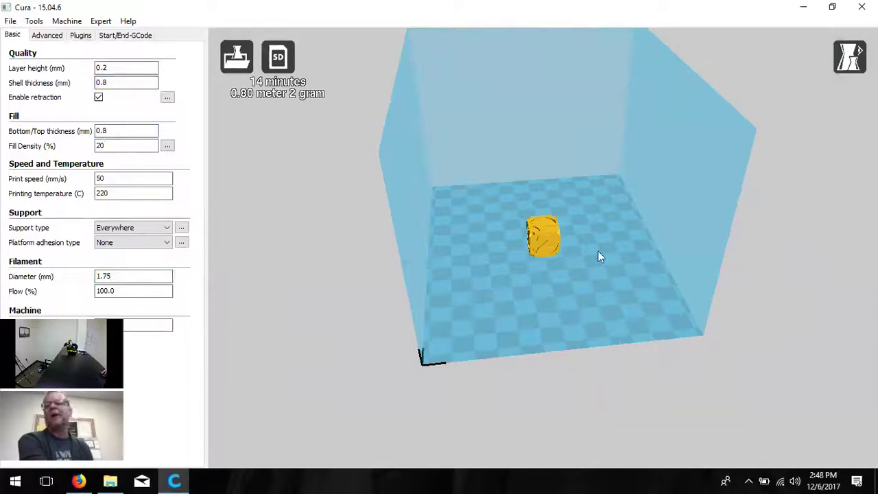
# Review the object commands available for the dice and dismiss them without applying any
pyautogui.rightClick(539, 243)
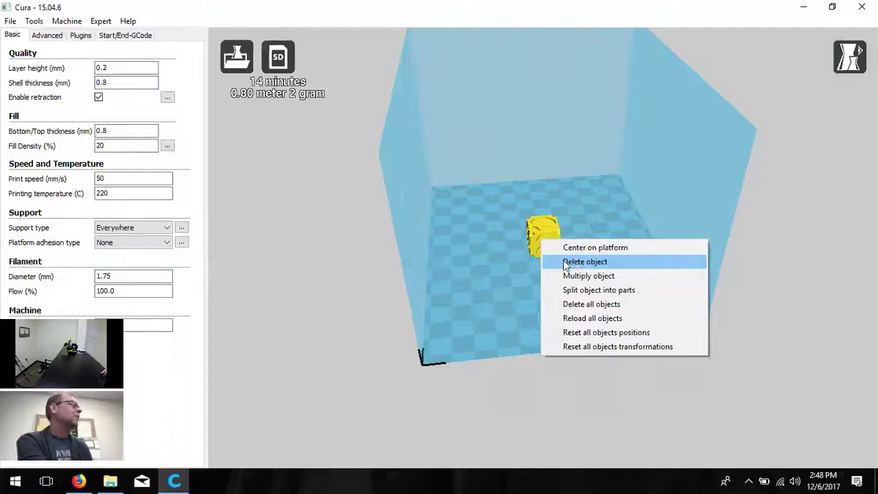
pyautogui.click(560, 238)
pyautogui.rightClick(560, 238)
pyautogui.click(498, 304)
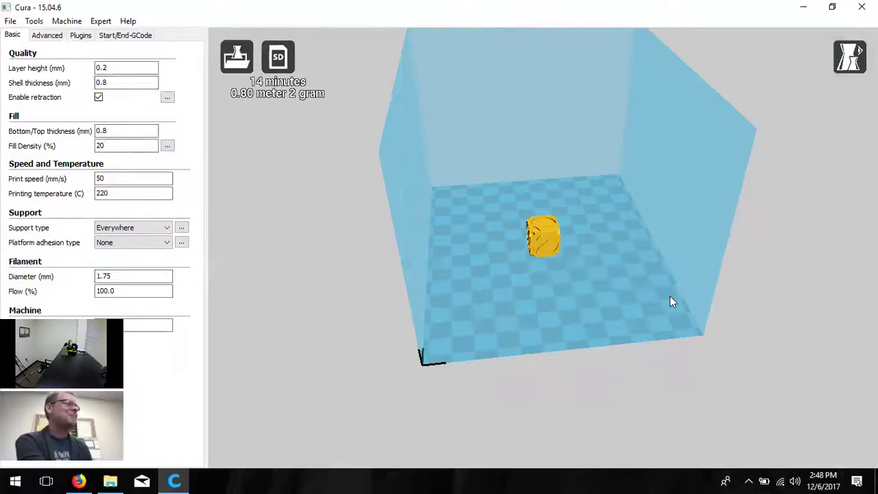
# Examine the dice and the build volume from different angles and distances, and review the dice's object commands again
pyautogui.moveTo(692, 318)
pyautogui.mouseDown(button='right')
pyautogui.moveTo(502, 330)
pyautogui.moveTo(640, 335)
pyautogui.moveTo(683, 322)
pyautogui.mouseUp(button='right')
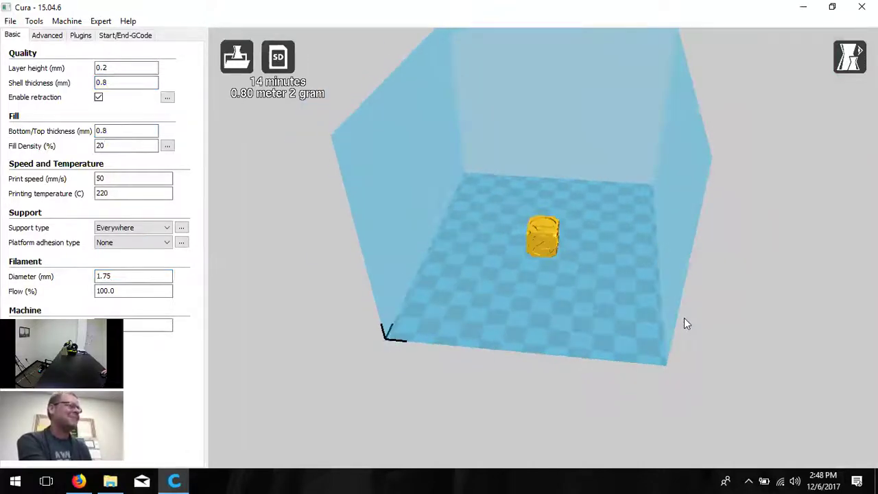
pyautogui.scroll(3, 684, 318)
pyautogui.scroll(-4, 684, 318)
pyautogui.scroll(4, 684, 317)
pyautogui.scroll(-2, 684, 318)
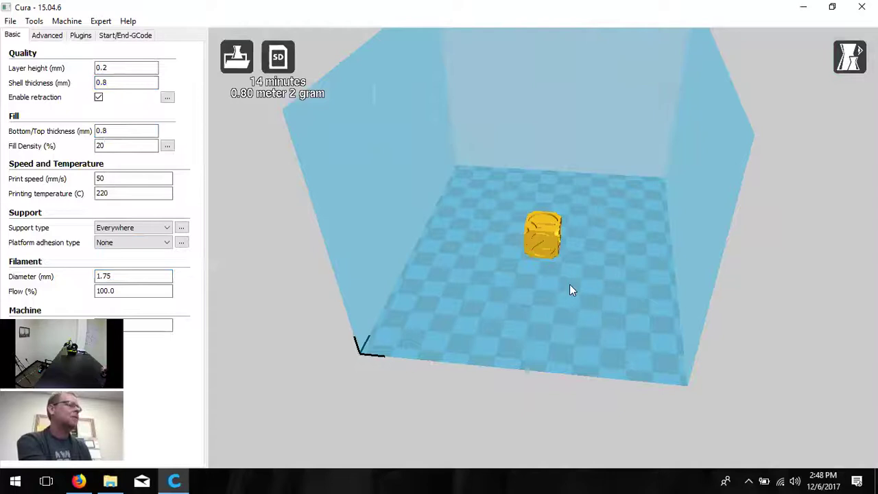
pyautogui.moveTo(715, 285); pyautogui.dragTo(499, 235, button='right')
pyautogui.rightClick(499, 234)
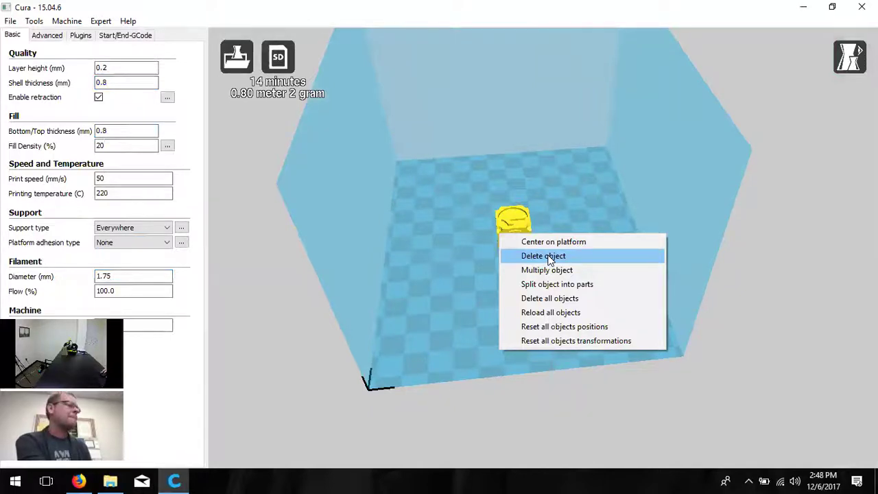
pyautogui.moveTo(578, 204); pyautogui.dragTo(571, 365, button='right')
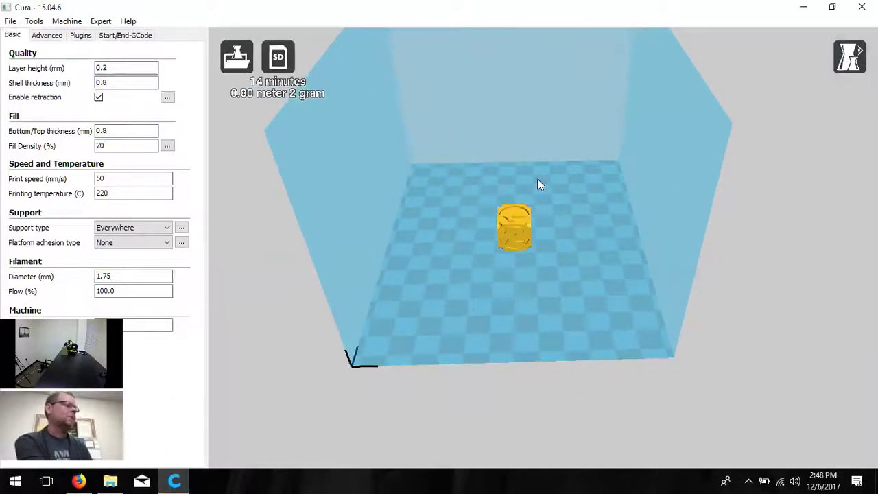
# Select the dice on the build platform and inspect it up close
pyautogui.click(517, 223)
pyautogui.scroll(5, 518, 224)
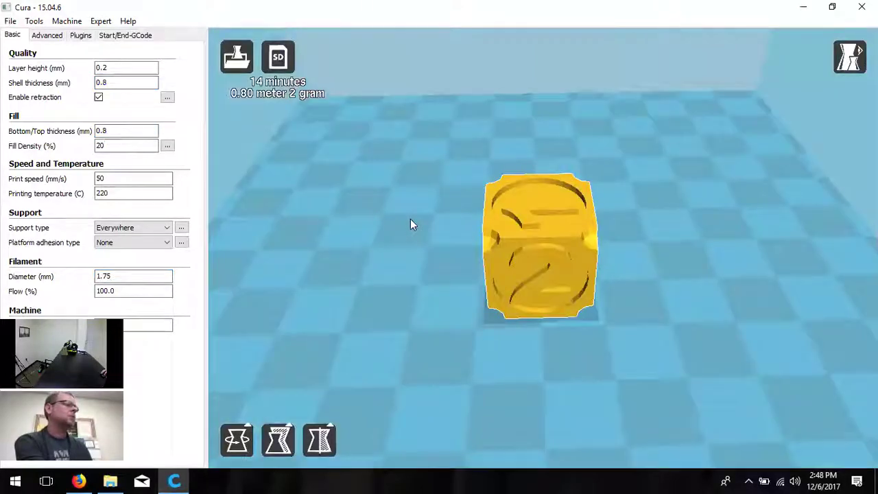